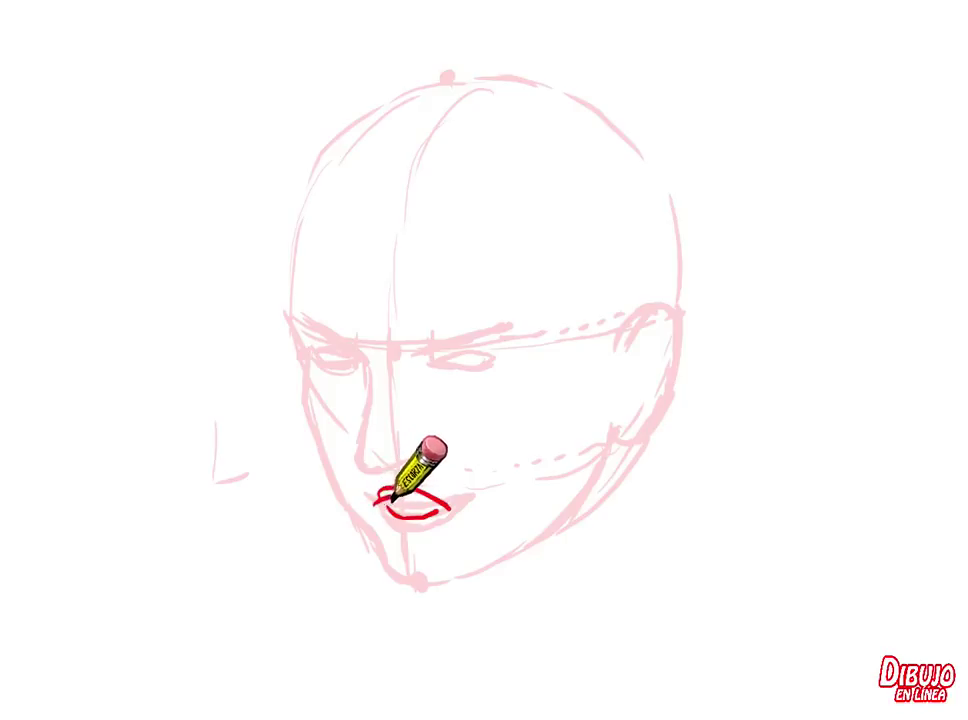
Step: Sketch in red the upper lip arc, a tongue hanging below the mouth, and a short chin stroke
{"action": "left_click_drag", "start_coordinate": [441, 509], "coordinate": [380, 495]}
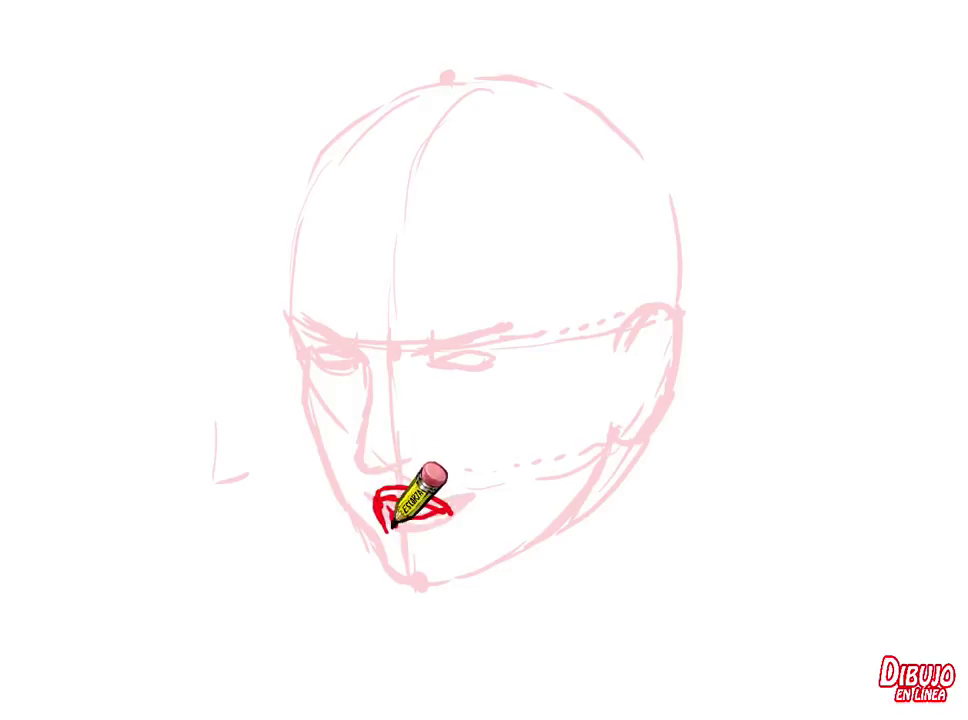
{"action": "mouse_move", "coordinate": [370, 602]}
{"action": "left_mouse_down"}
{"action": "mouse_move", "coordinate": [380, 558]}
{"action": "mouse_move", "coordinate": [389, 612]}
{"action": "mouse_move", "coordinate": [434, 583]}
{"action": "left_mouse_up"}
{"action": "left_click_drag", "start_coordinate": [439, 534], "coordinate": [418, 600]}
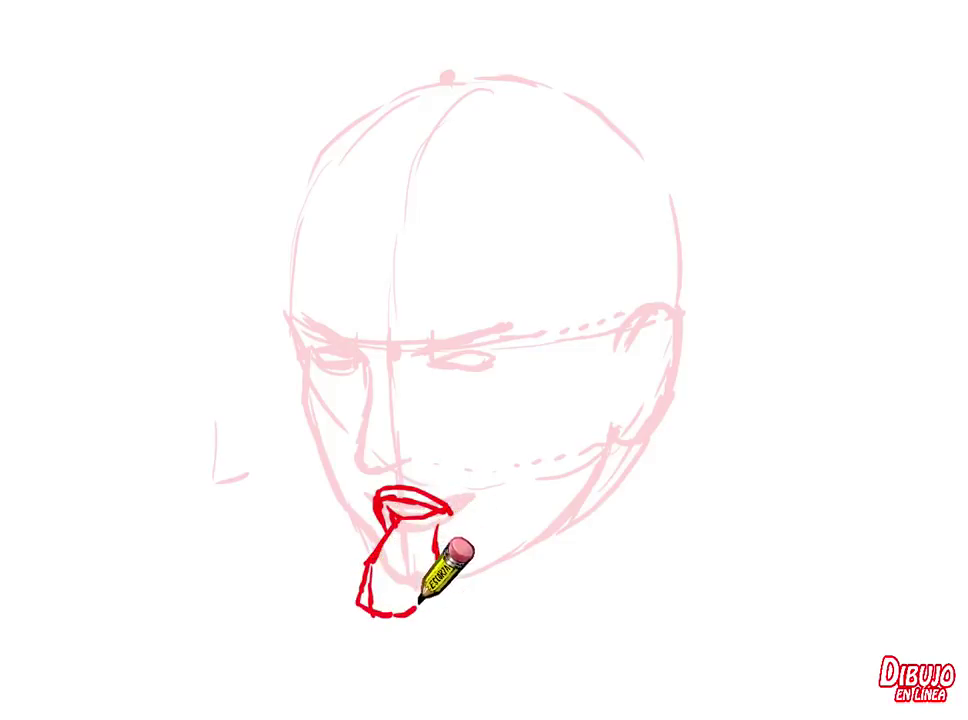
{"action": "mouse_move", "coordinate": [367, 573]}
{"action": "left_mouse_down"}
{"action": "mouse_move", "coordinate": [410, 610]}
{"action": "mouse_move", "coordinate": [440, 550]}
{"action": "left_mouse_up"}
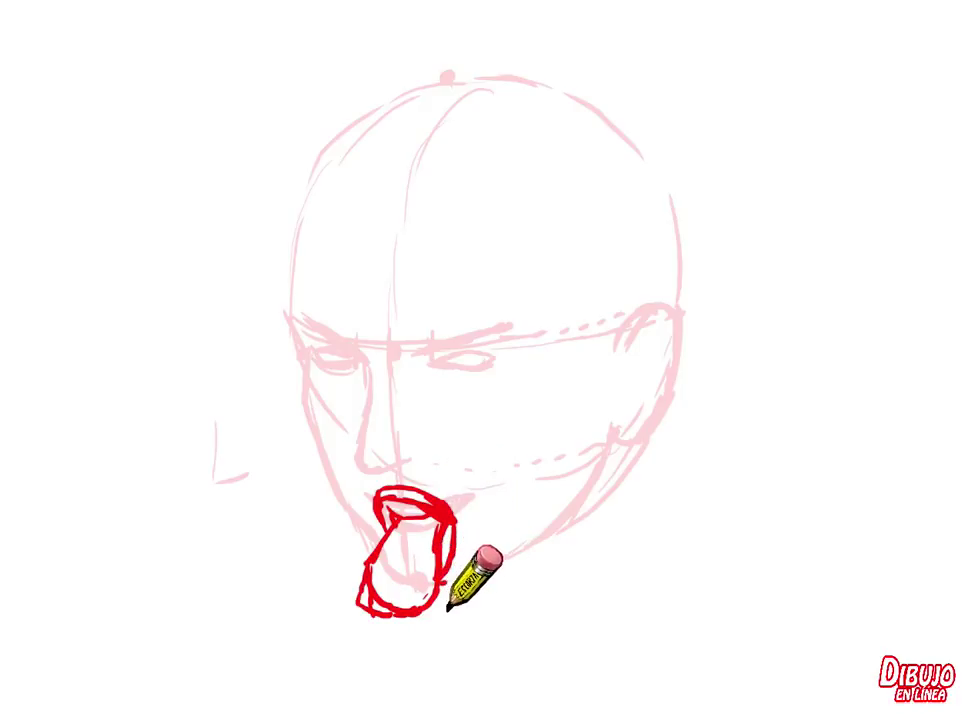
{"action": "left_click_drag", "start_coordinate": [453, 598], "coordinate": [492, 589]}
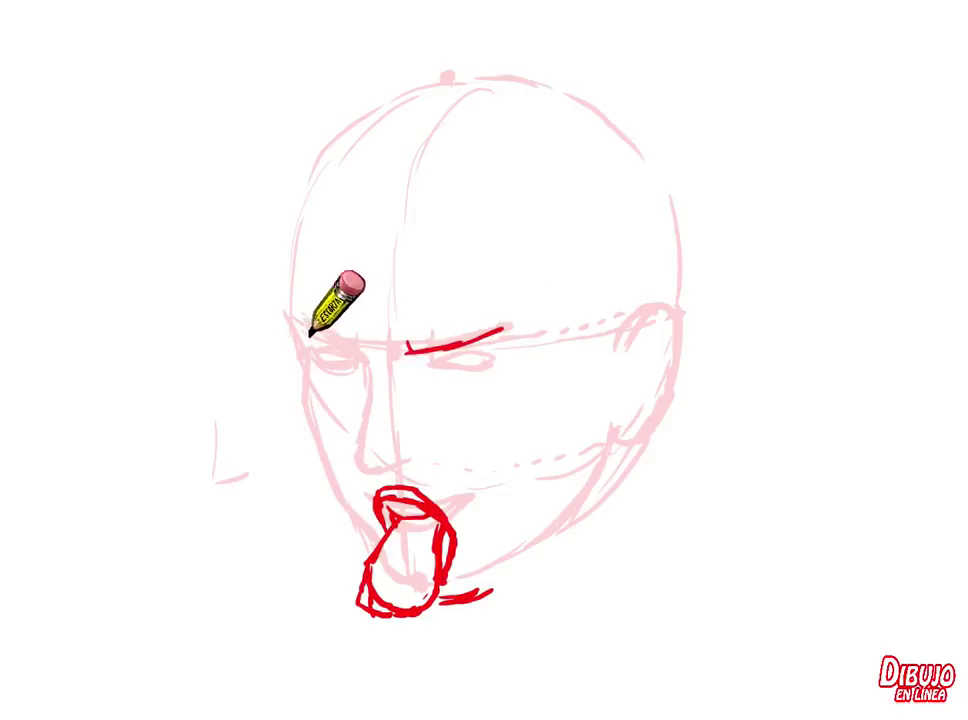
Step: Sketch an angled frowning brow and narrowed eyes with a right lower lid in red
{"action": "left_click_drag", "start_coordinate": [293, 320], "coordinate": [360, 355]}
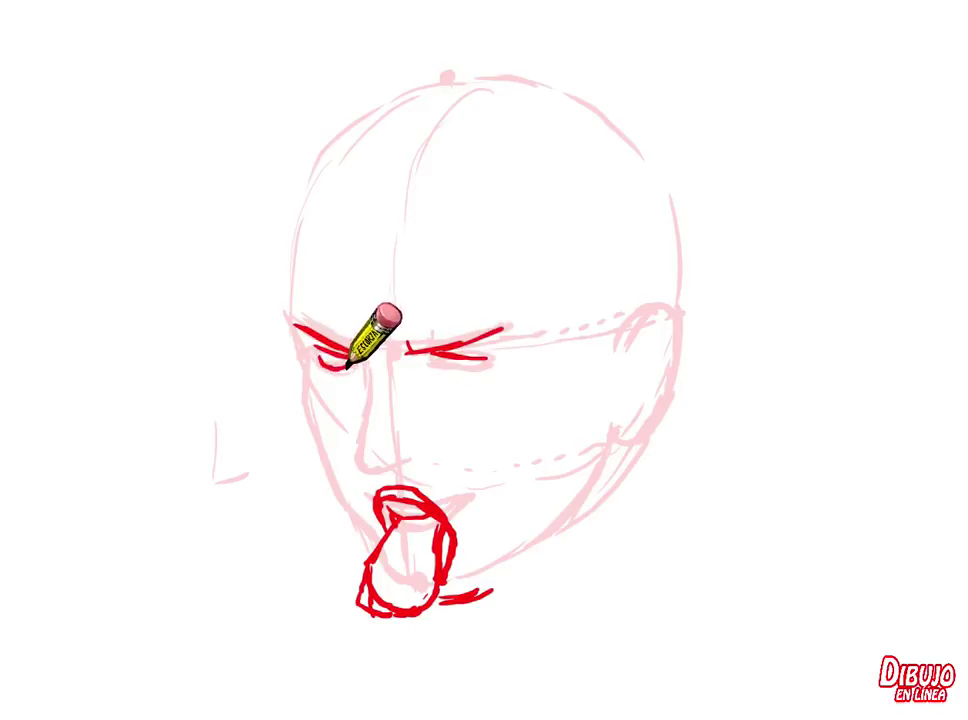
{"action": "left_click_drag", "start_coordinate": [347, 367], "coordinate": [450, 382]}
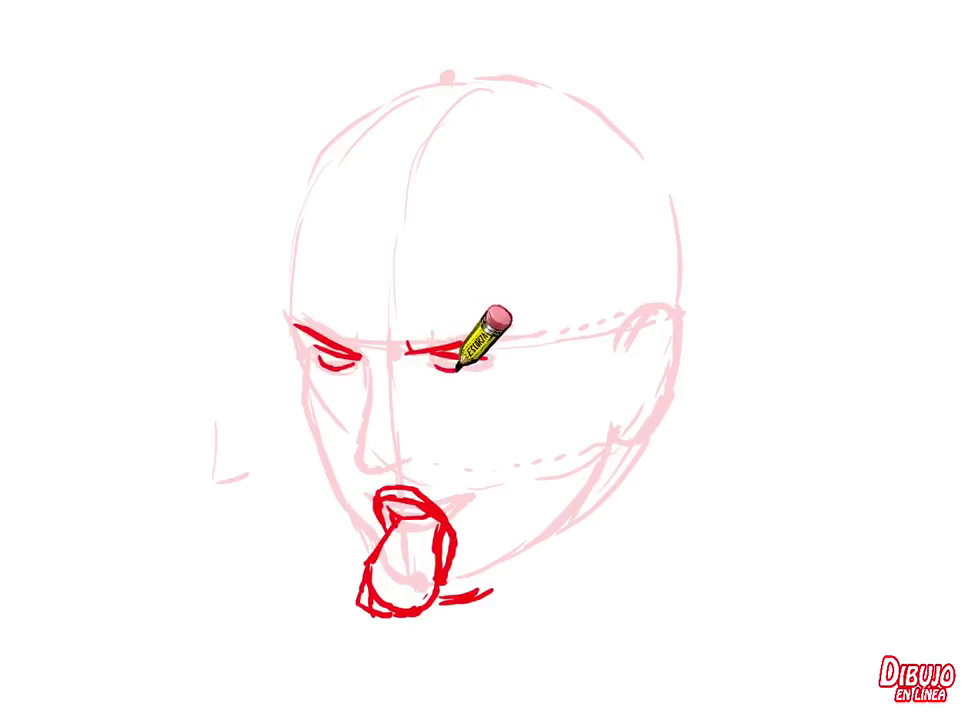
{"action": "left_click_drag", "start_coordinate": [460, 366], "coordinate": [428, 366]}
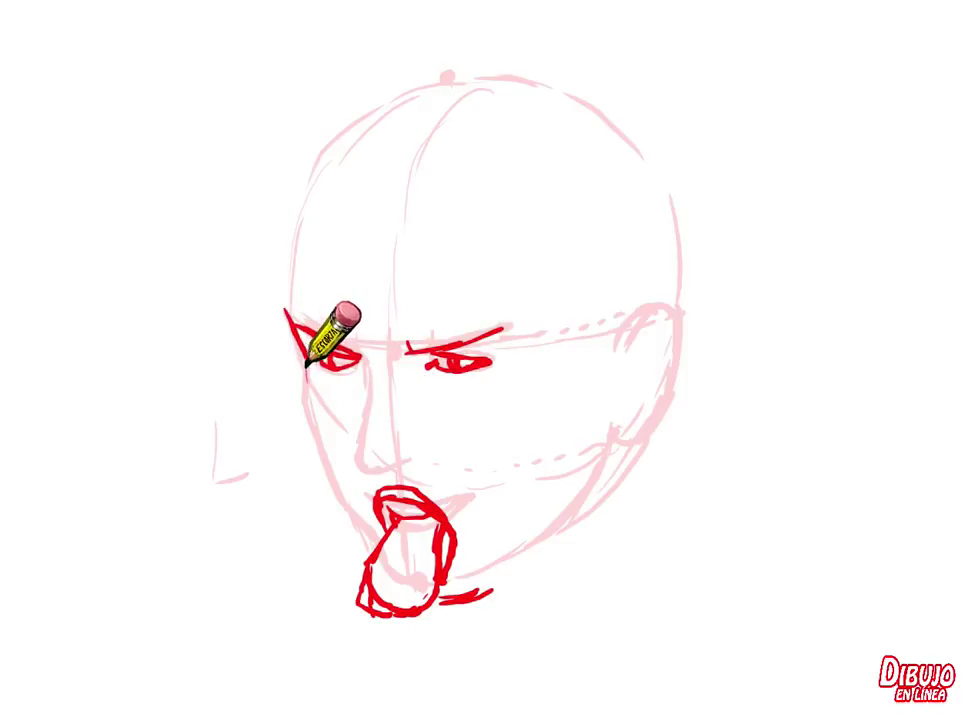
Step: Sketch the face's left contour, the nose, and the jawline from below the ear to the chin
{"action": "left_click_drag", "start_coordinate": [313, 428], "coordinate": [366, 535]}
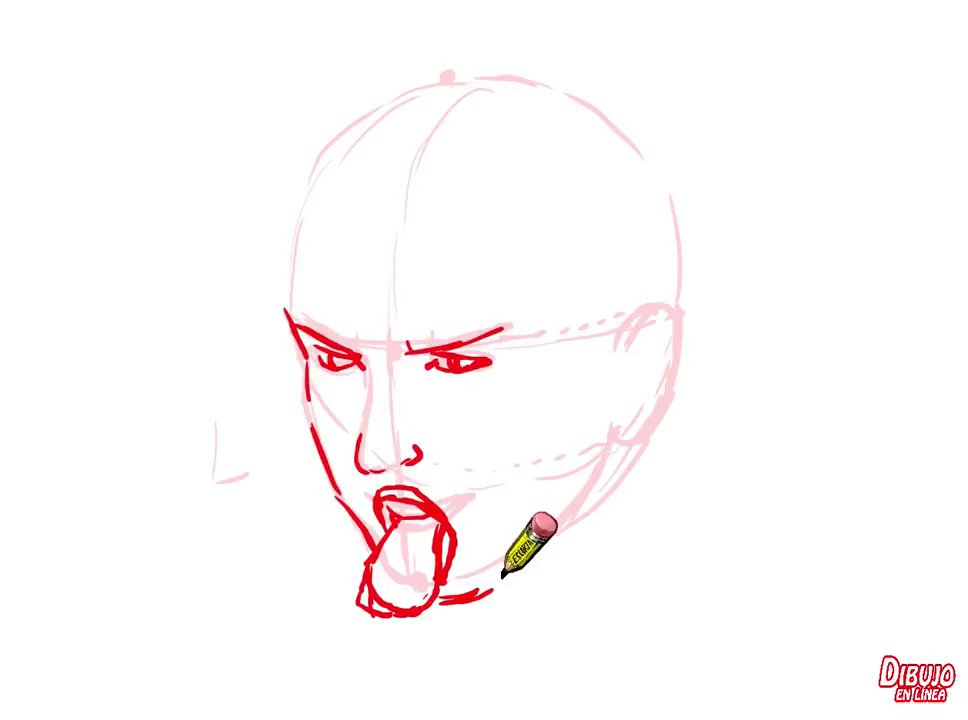
{"action": "left_click_drag", "start_coordinate": [465, 594], "coordinate": [500, 591]}
{"action": "mouse_move", "coordinate": [604, 432]}
{"action": "left_mouse_down"}
{"action": "mouse_move", "coordinate": [608, 458]}
{"action": "mouse_move", "coordinate": [525, 568]}
{"action": "left_mouse_up"}
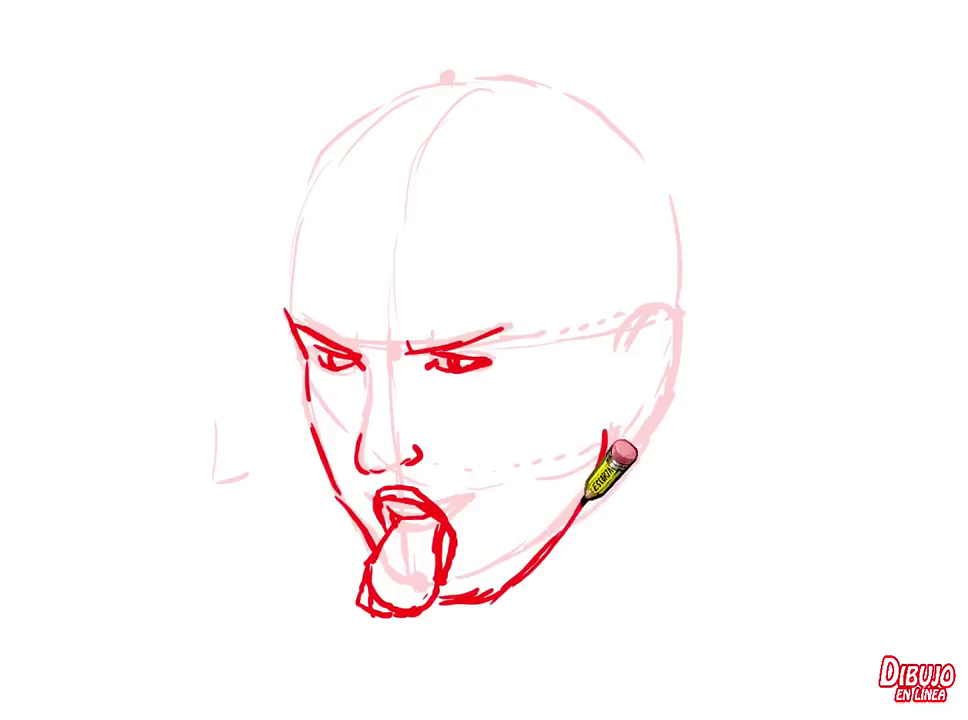
{"action": "left_click_drag", "start_coordinate": [588, 495], "coordinate": [456, 612]}
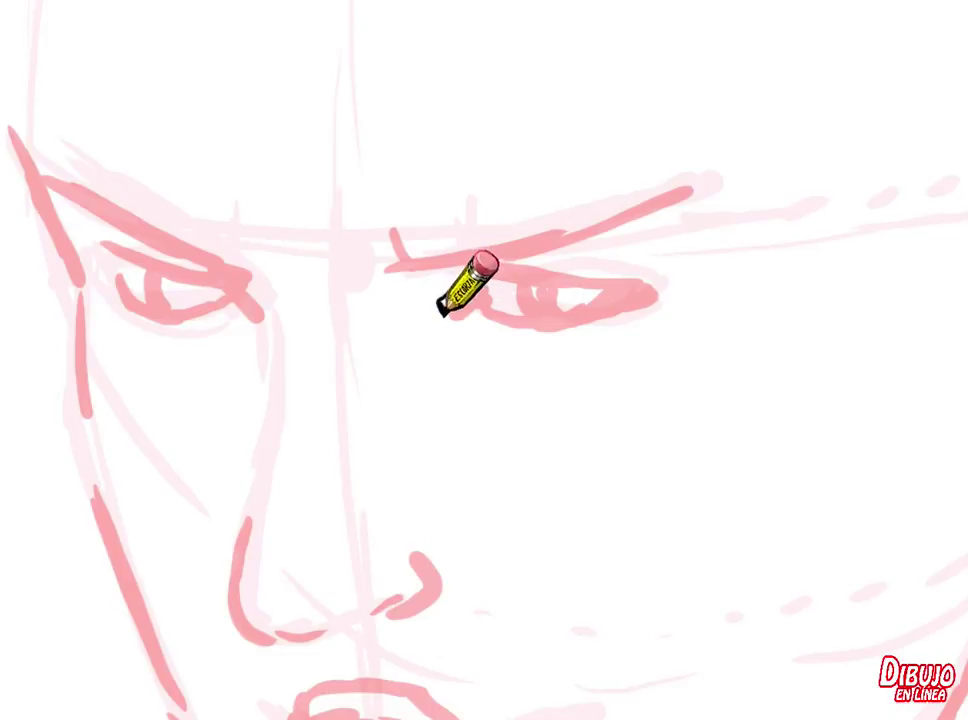
Step: Ink the right eye's upper lid in black over the faded pink sketch
{"action": "mouse_move", "coordinate": [440, 308]}
{"action": "left_mouse_down"}
{"action": "mouse_move", "coordinate": [463, 276]}
{"action": "mouse_move", "coordinate": [538, 269]}
{"action": "mouse_move", "coordinate": [618, 291]}
{"action": "mouse_move", "coordinate": [668, 287]}
{"action": "left_mouse_up"}
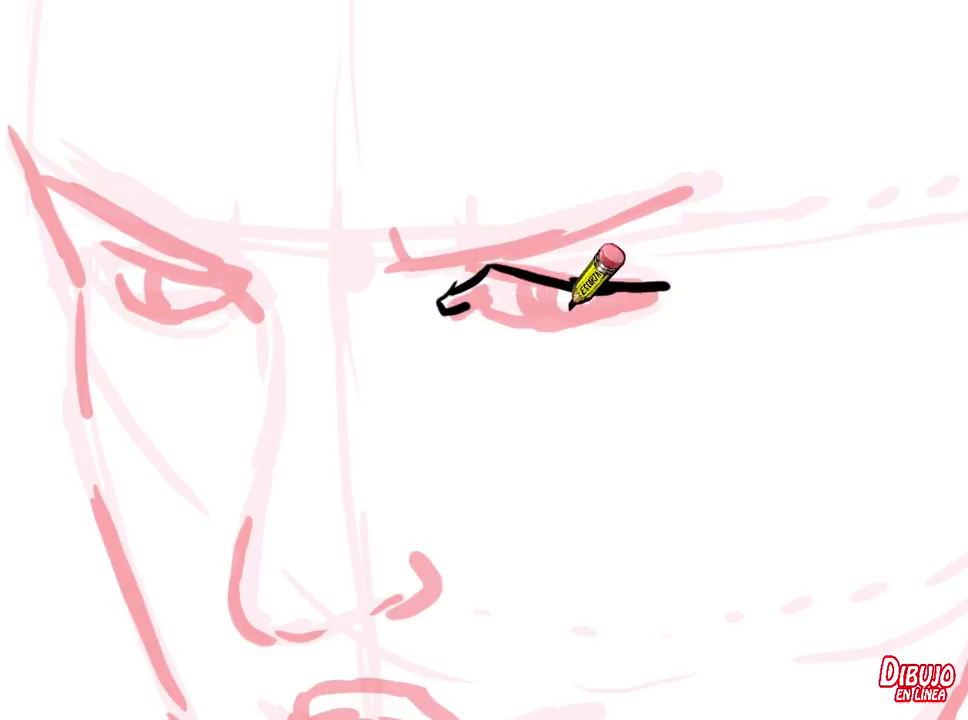
Step: Ink the right eye's lower lid and thick black upper lashes
{"action": "mouse_move", "coordinate": [537, 284]}
{"action": "left_mouse_down"}
{"action": "mouse_move", "coordinate": [548, 321]}
{"action": "mouse_move", "coordinate": [500, 318]}
{"action": "left_mouse_up"}
{"action": "left_click_drag", "start_coordinate": [584, 322], "coordinate": [652, 295]}
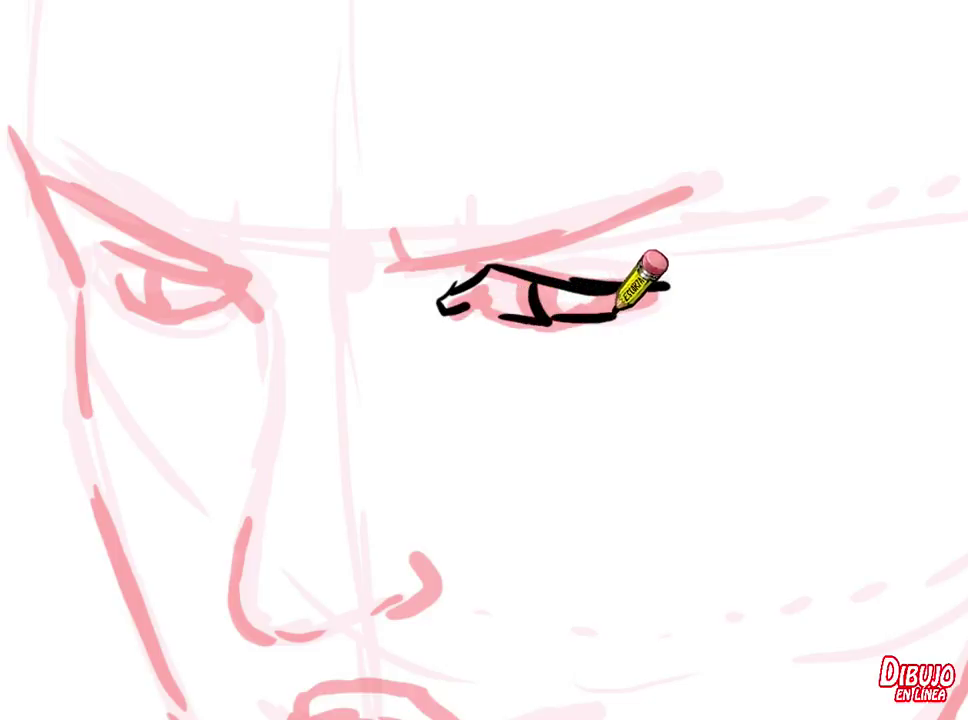
{"action": "mouse_move", "coordinate": [560, 252]}
{"action": "left_mouse_down"}
{"action": "mouse_move", "coordinate": [579, 274]}
{"action": "mouse_move", "coordinate": [698, 285]}
{"action": "mouse_move", "coordinate": [699, 296]}
{"action": "mouse_move", "coordinate": [497, 268]}
{"action": "left_mouse_up"}
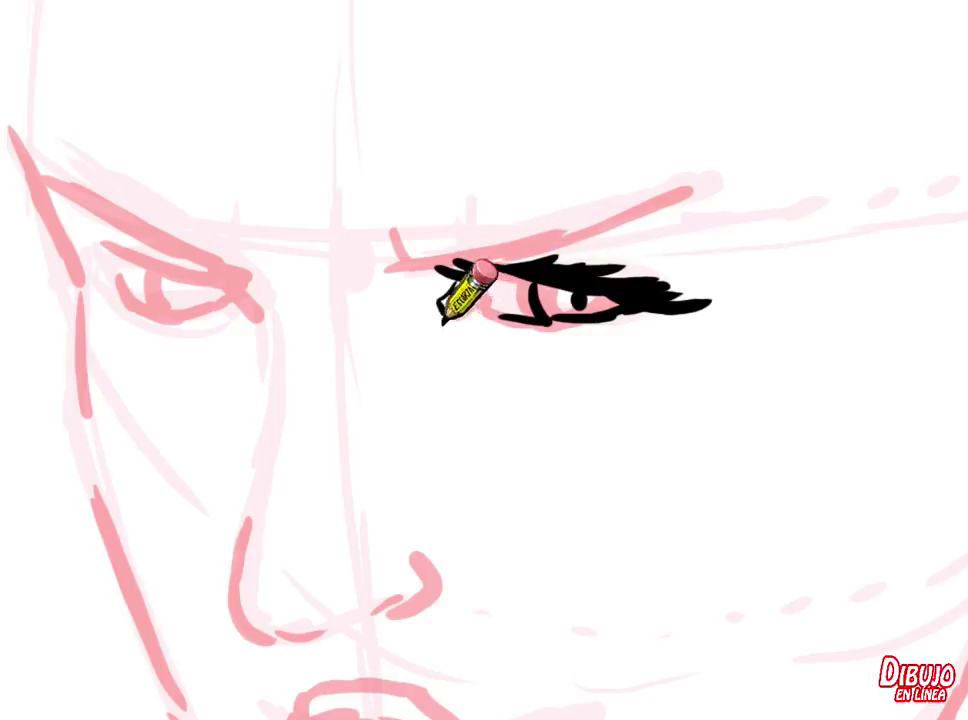
Step: Ink a thick right eyebrow with frown creases at its inner end and outer corner
{"action": "mouse_move", "coordinate": [377, 243]}
{"action": "left_mouse_down"}
{"action": "mouse_move", "coordinate": [529, 227]}
{"action": "mouse_move", "coordinate": [596, 233]}
{"action": "mouse_move", "coordinate": [597, 218]}
{"action": "mouse_move", "coordinate": [696, 205]}
{"action": "mouse_move", "coordinate": [620, 212]}
{"action": "left_mouse_up"}
{"action": "left_click_drag", "start_coordinate": [340, 272], "coordinate": [385, 292]}
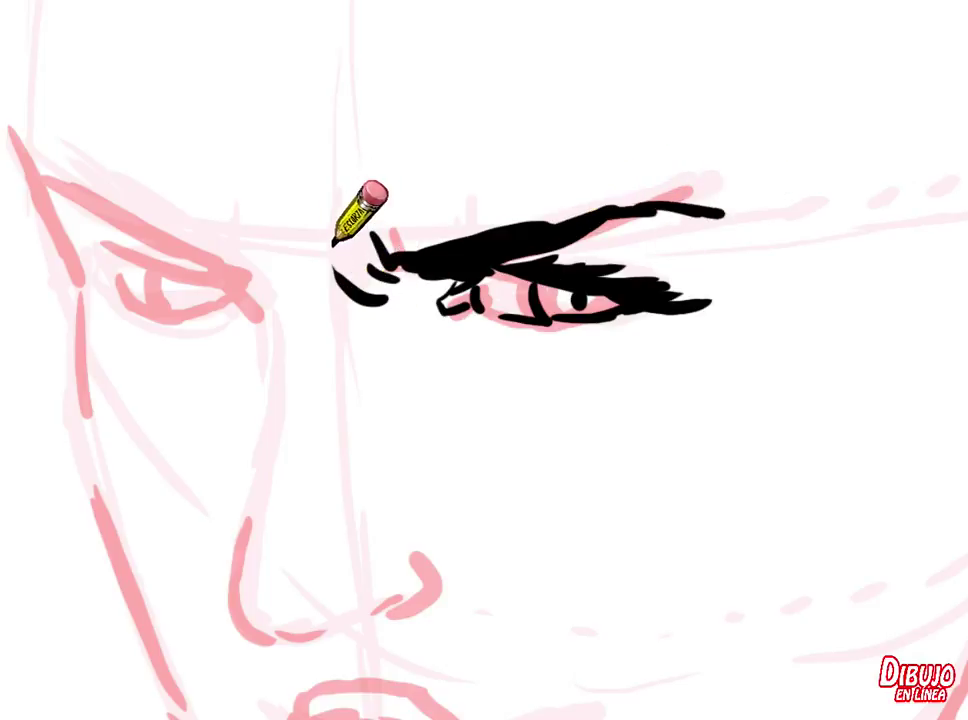
{"action": "left_click_drag", "start_coordinate": [325, 192], "coordinate": [327, 248]}
{"action": "left_click_drag", "start_coordinate": [335, 302], "coordinate": [383, 322]}
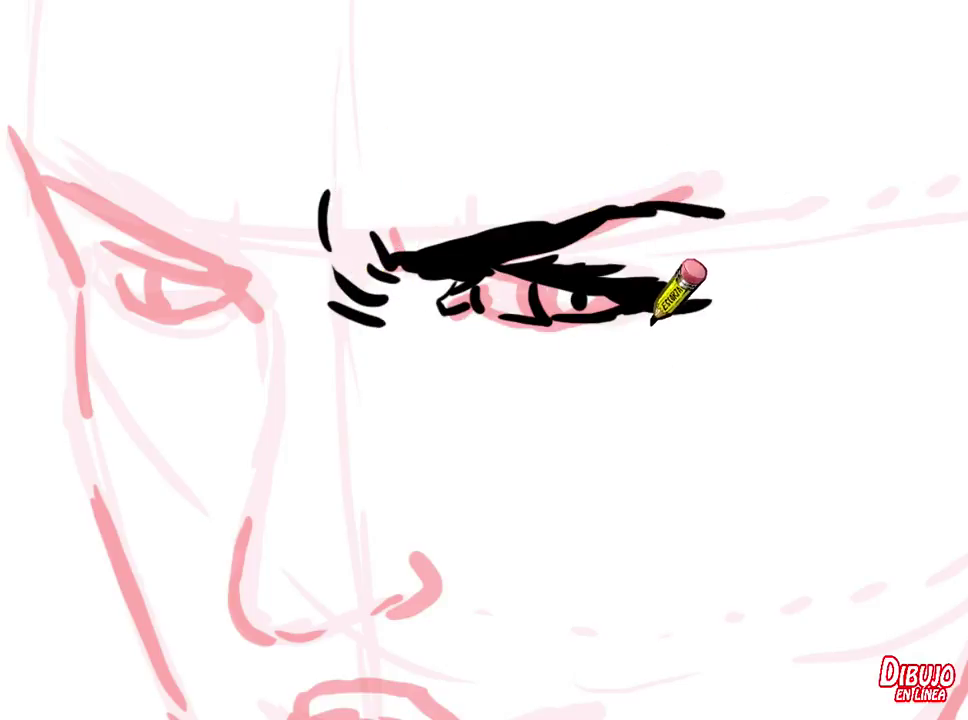
{"action": "left_click_drag", "start_coordinate": [385, 242], "coordinate": [480, 242]}
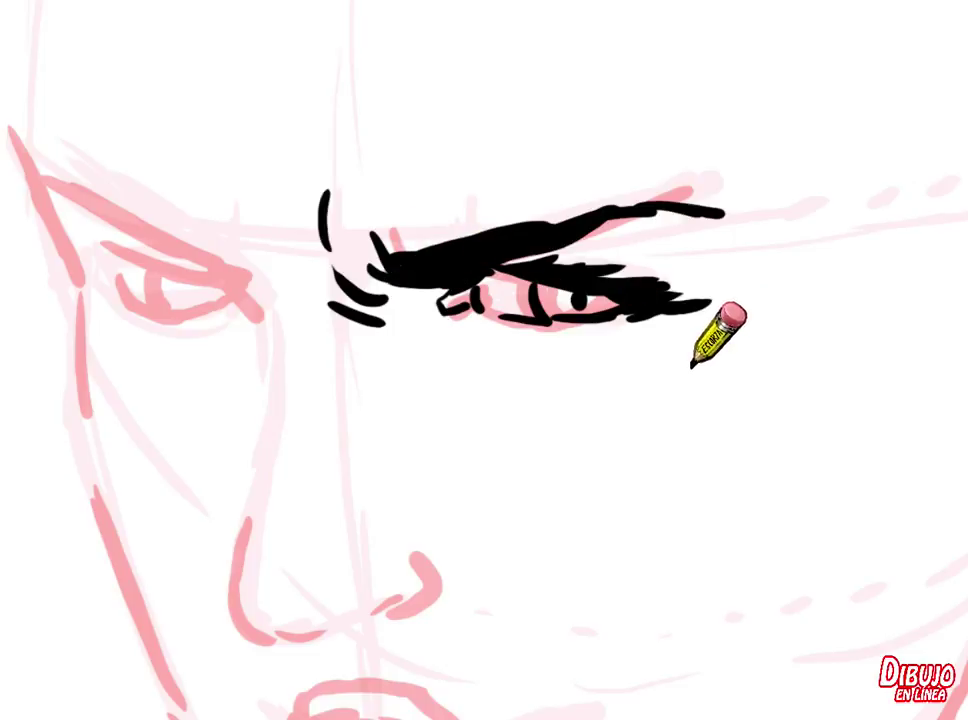
{"action": "left_click_drag", "start_coordinate": [645, 255], "coordinate": [585, 259]}
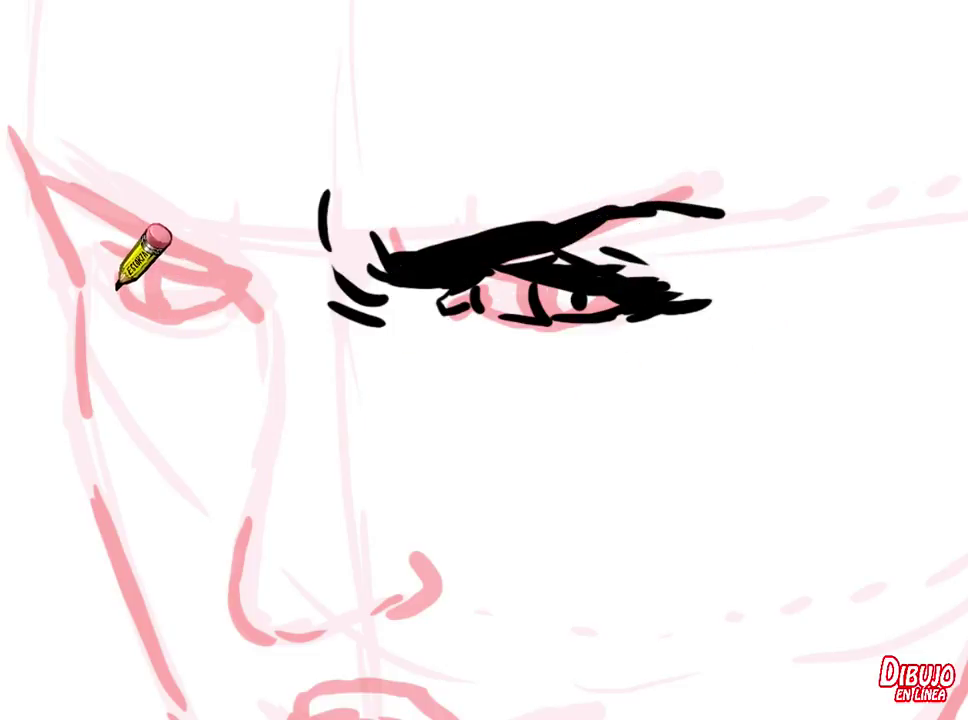
Step: Ink the left eye's lid, pupil, heavy lashes and eyebrow, plus lower lashes under the right eye
{"action": "mouse_move", "coordinate": [112, 282]}
{"action": "left_mouse_down"}
{"action": "mouse_move", "coordinate": [153, 308]}
{"action": "mouse_move", "coordinate": [178, 310]}
{"action": "left_mouse_up"}
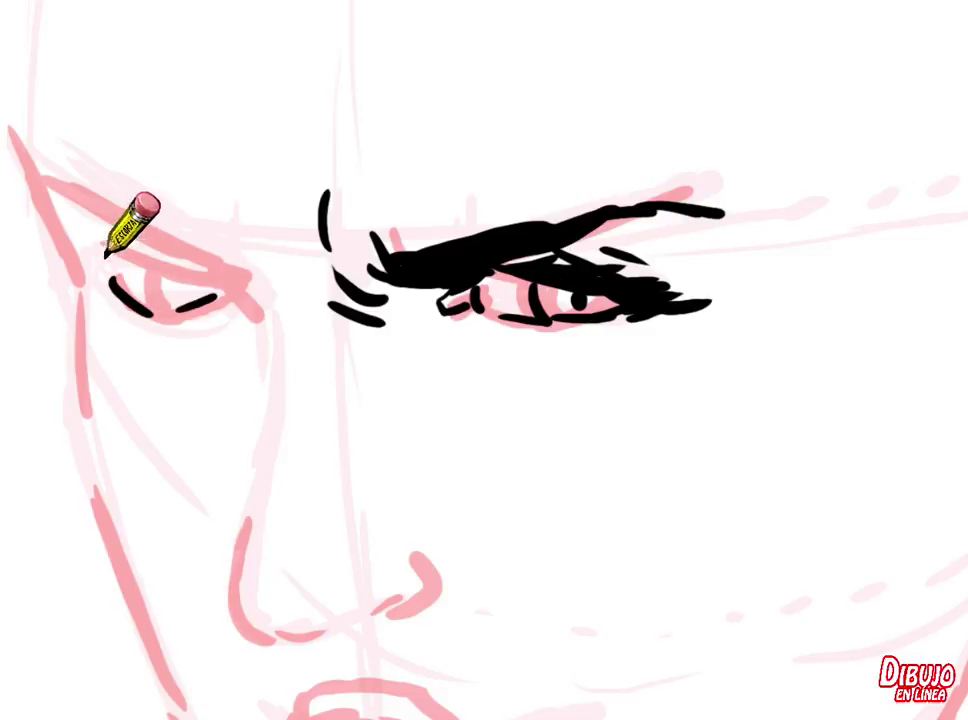
{"action": "left_click_drag", "start_coordinate": [102, 256], "coordinate": [197, 278]}
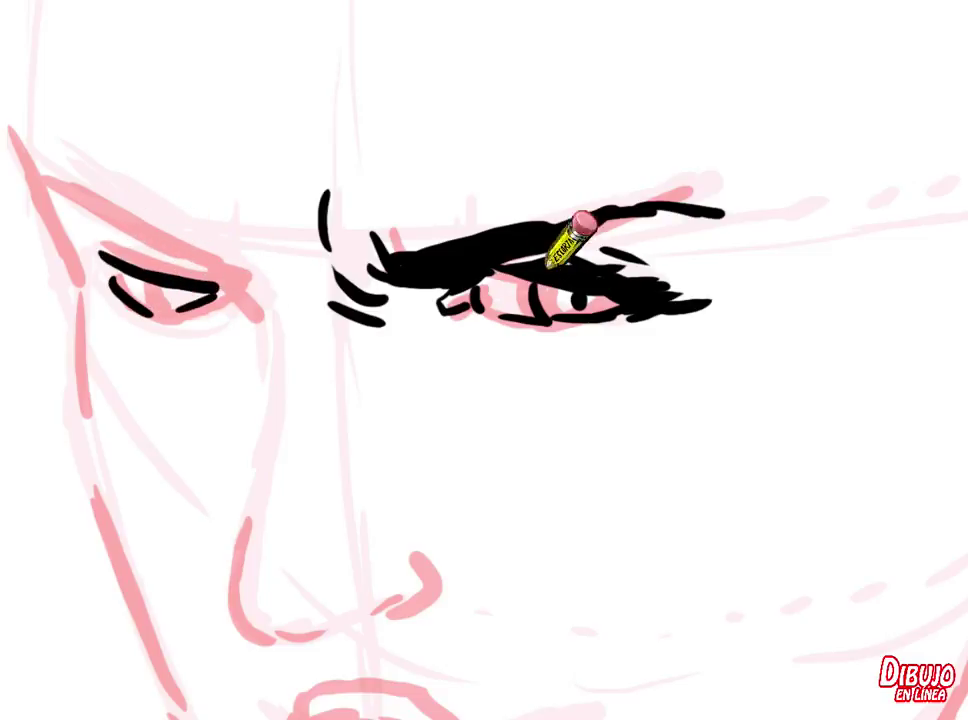
{"action": "left_click_drag", "start_coordinate": [108, 252], "coordinate": [212, 280]}
{"action": "left_click_drag", "start_coordinate": [148, 270], "coordinate": [215, 286]}
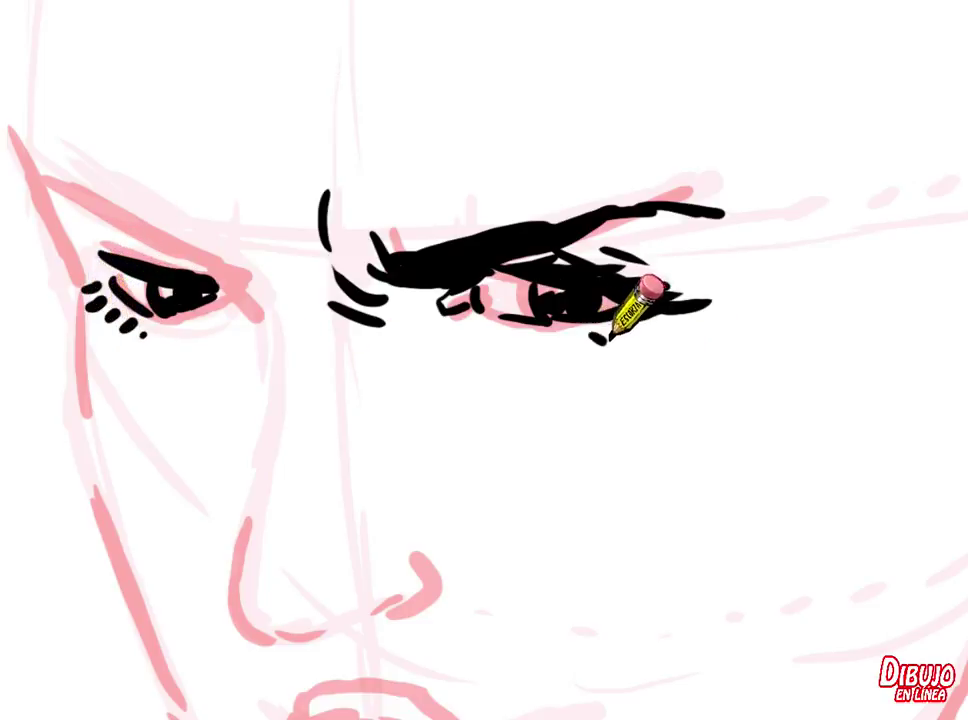
{"action": "left_click_drag", "start_coordinate": [598, 339], "coordinate": [628, 341]}
{"action": "left_click_drag", "start_coordinate": [633, 329], "coordinate": [660, 333]}
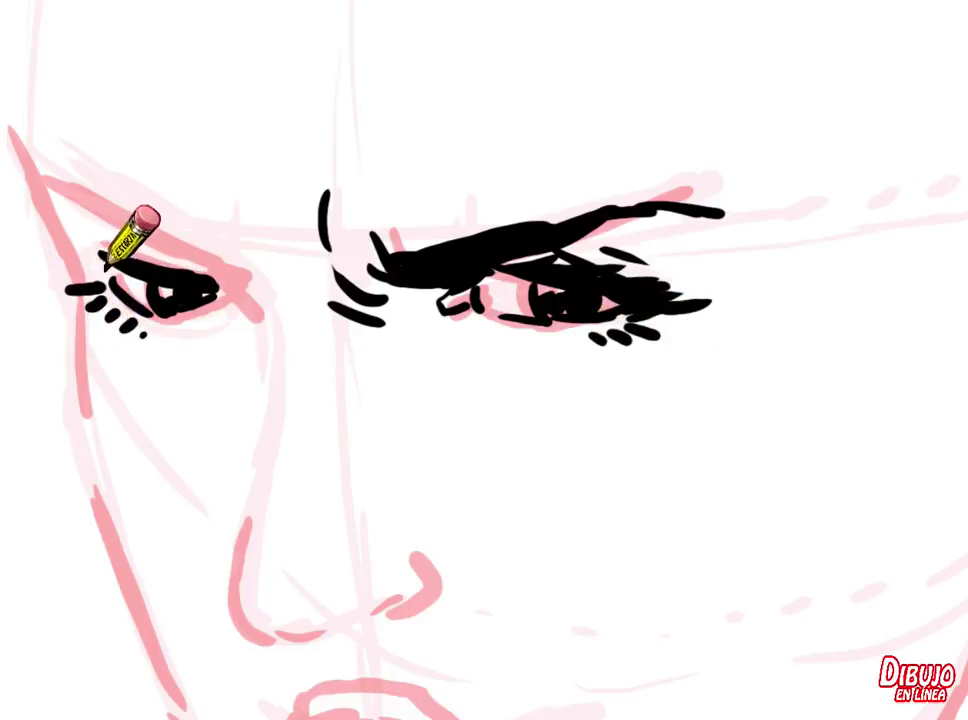
{"action": "mouse_move", "coordinate": [107, 259]}
{"action": "left_mouse_down"}
{"action": "mouse_move", "coordinate": [26, 268]}
{"action": "mouse_move", "coordinate": [119, 264]}
{"action": "mouse_move", "coordinate": [257, 317]}
{"action": "mouse_move", "coordinate": [219, 303]}
{"action": "left_mouse_up"}
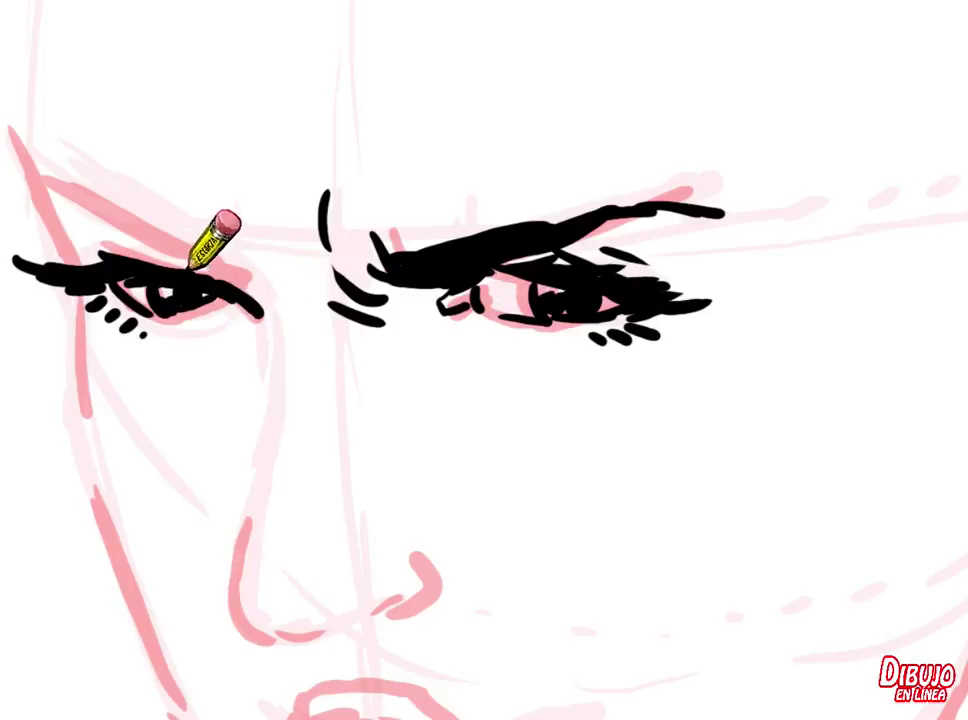
{"action": "mouse_move", "coordinate": [135, 214]}
{"action": "left_mouse_down"}
{"action": "mouse_move", "coordinate": [168, 220]}
{"action": "mouse_move", "coordinate": [136, 222]}
{"action": "mouse_move", "coordinate": [43, 167]}
{"action": "left_mouse_up"}
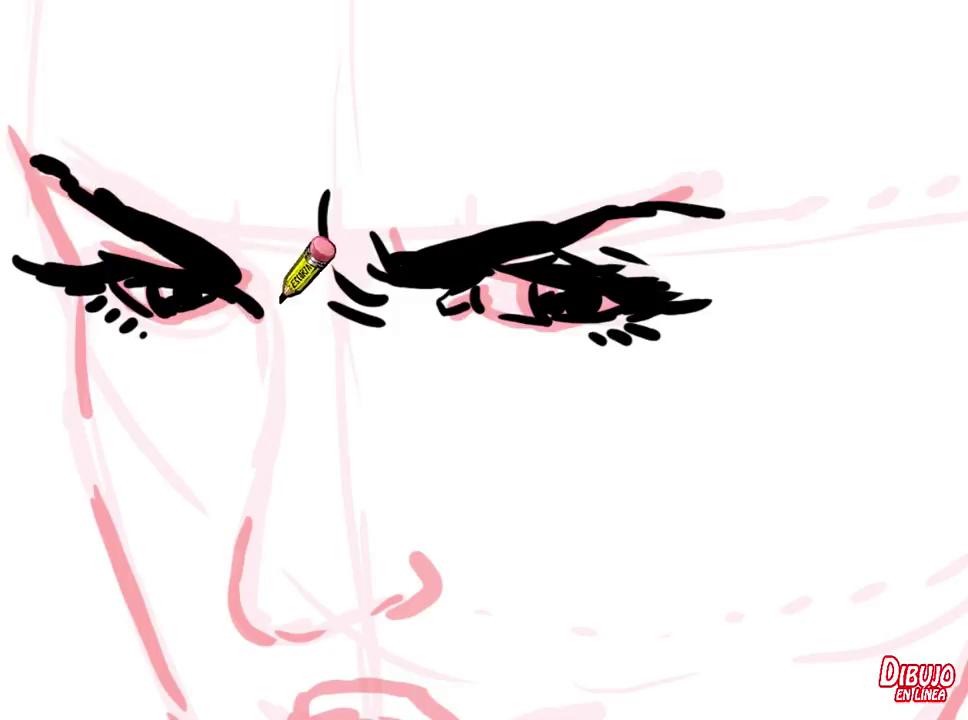
Step: Ink the nose-bridge crease, both nose sides, the nostril and the left cheek contour
{"action": "left_click_drag", "start_coordinate": [271, 230], "coordinate": [294, 296]}
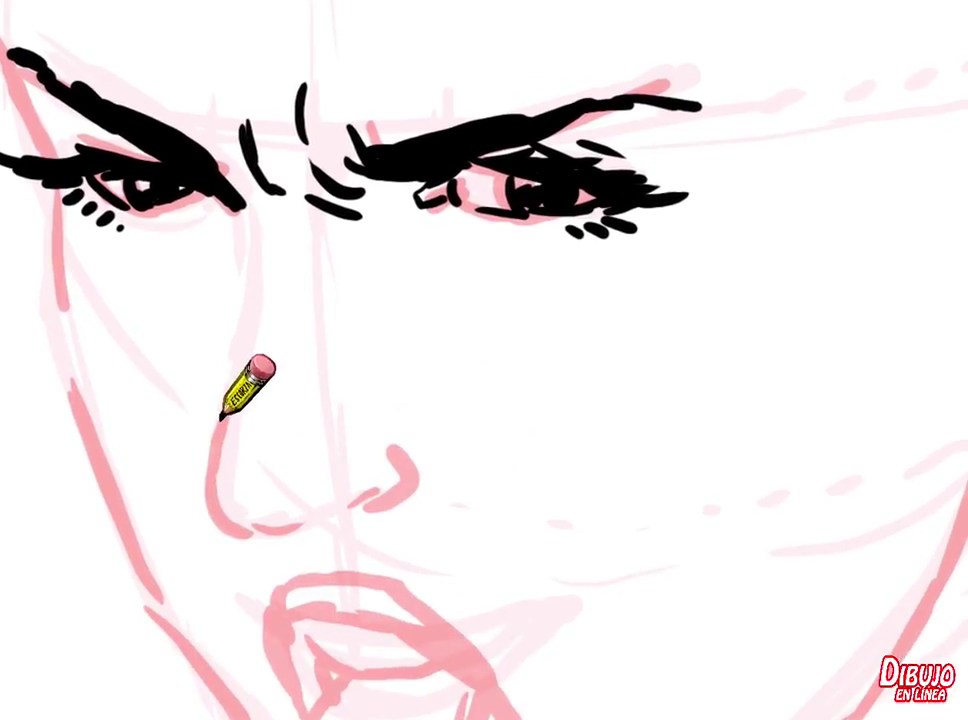
{"action": "left_click_drag", "start_coordinate": [225, 405], "coordinate": [288, 535]}
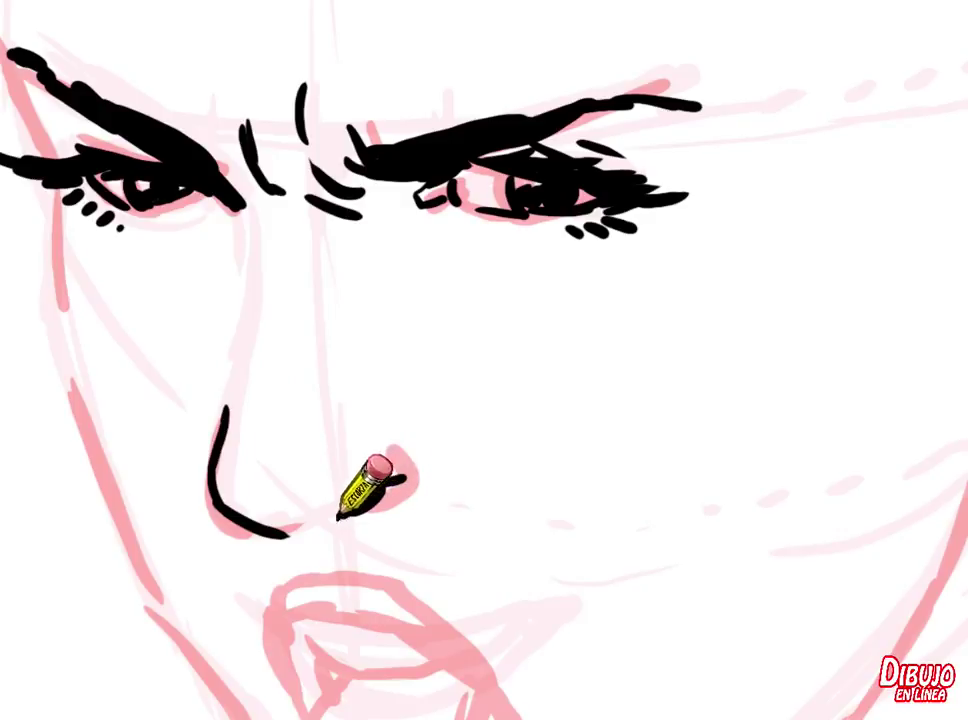
{"action": "left_click_drag", "start_coordinate": [338, 517], "coordinate": [403, 497]}
{"action": "left_click_drag", "start_coordinate": [395, 412], "coordinate": [432, 462]}
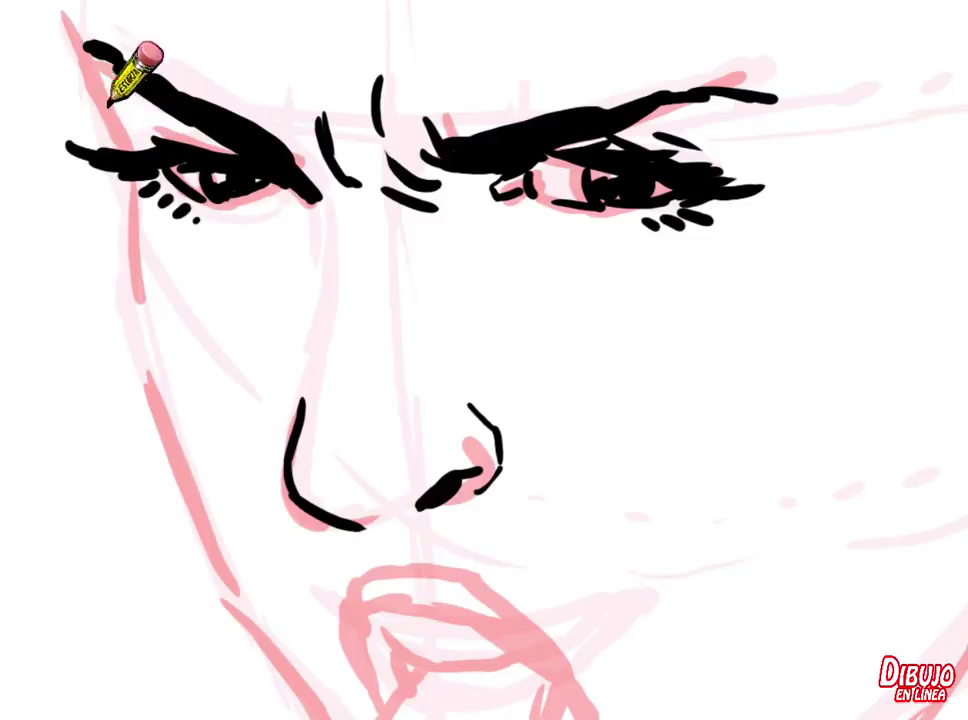
{"action": "mouse_move", "coordinate": [134, 212]}
{"action": "left_mouse_down"}
{"action": "mouse_move", "coordinate": [145, 360]}
{"action": "mouse_move", "coordinate": [237, 590]}
{"action": "left_mouse_up"}
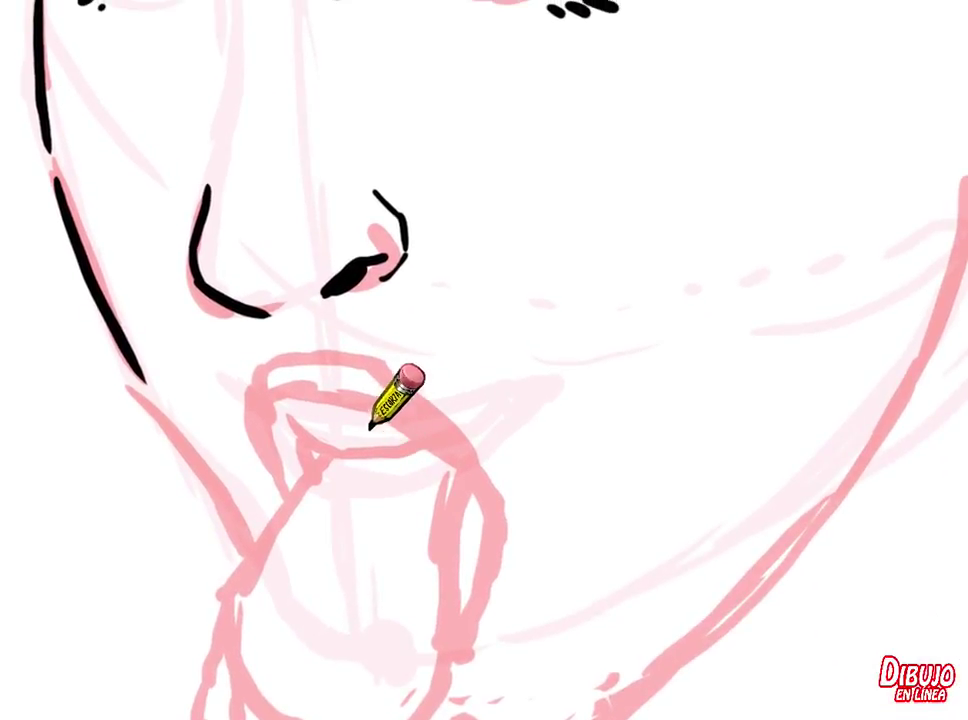
Step: Ink the upper and lower lip lines and the left lip corner
{"action": "mouse_move", "coordinate": [257, 428]}
{"action": "left_mouse_down"}
{"action": "mouse_move", "coordinate": [273, 368]}
{"action": "mouse_move", "coordinate": [470, 457]}
{"action": "mouse_move", "coordinate": [500, 492]}
{"action": "left_mouse_up"}
{"action": "left_click_drag", "start_coordinate": [272, 398], "coordinate": [365, 413]}
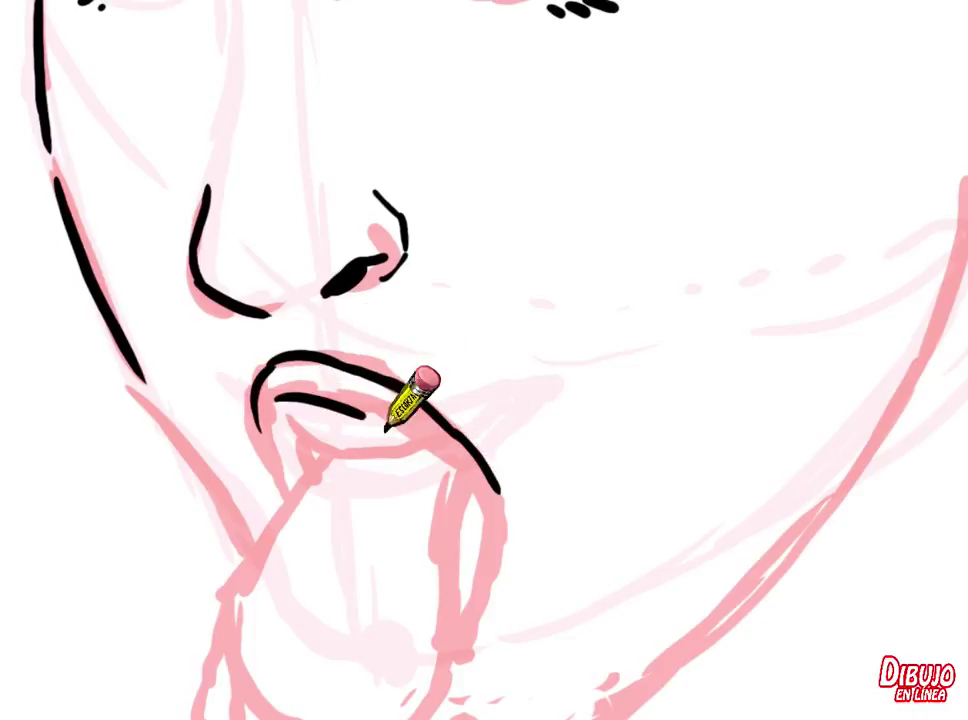
{"action": "mouse_move", "coordinate": [298, 425]}
{"action": "left_mouse_down"}
{"action": "mouse_move", "coordinate": [318, 443]}
{"action": "mouse_move", "coordinate": [383, 450]}
{"action": "left_mouse_up"}
{"action": "left_click_drag", "start_coordinate": [255, 392], "coordinate": [282, 495]}
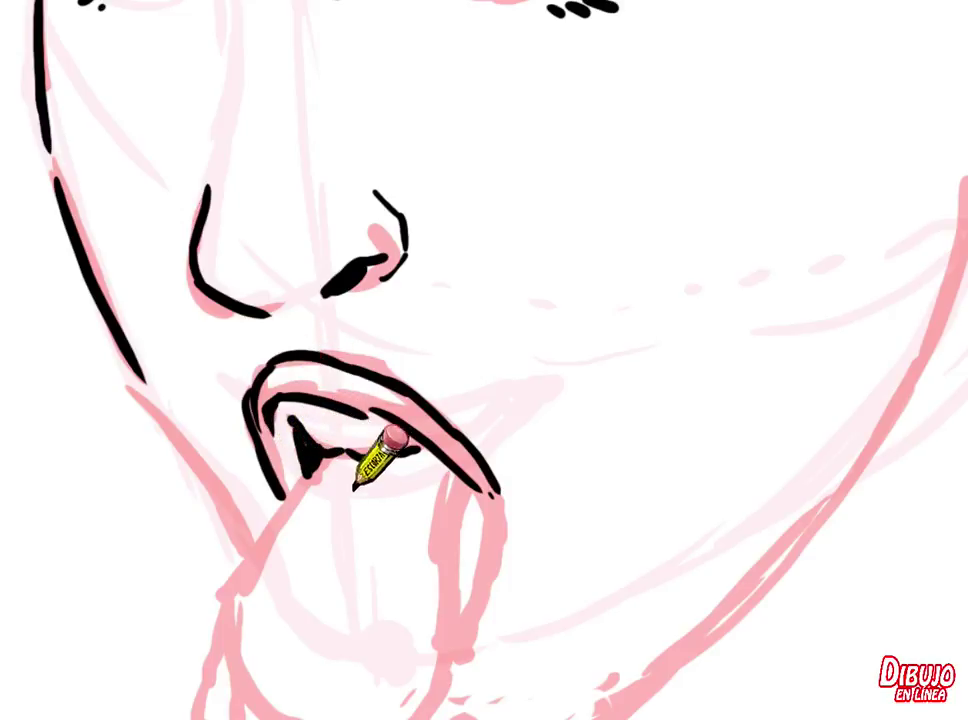
Step: Fill the mouth interior with solid black out to the right corner
{"action": "left_click_drag", "start_coordinate": [324, 458], "coordinate": [426, 461]}
{"action": "mouse_move", "coordinate": [358, 485]}
{"action": "left_mouse_down"}
{"action": "mouse_move", "coordinate": [426, 473]}
{"action": "mouse_move", "coordinate": [340, 462]}
{"action": "left_mouse_up"}
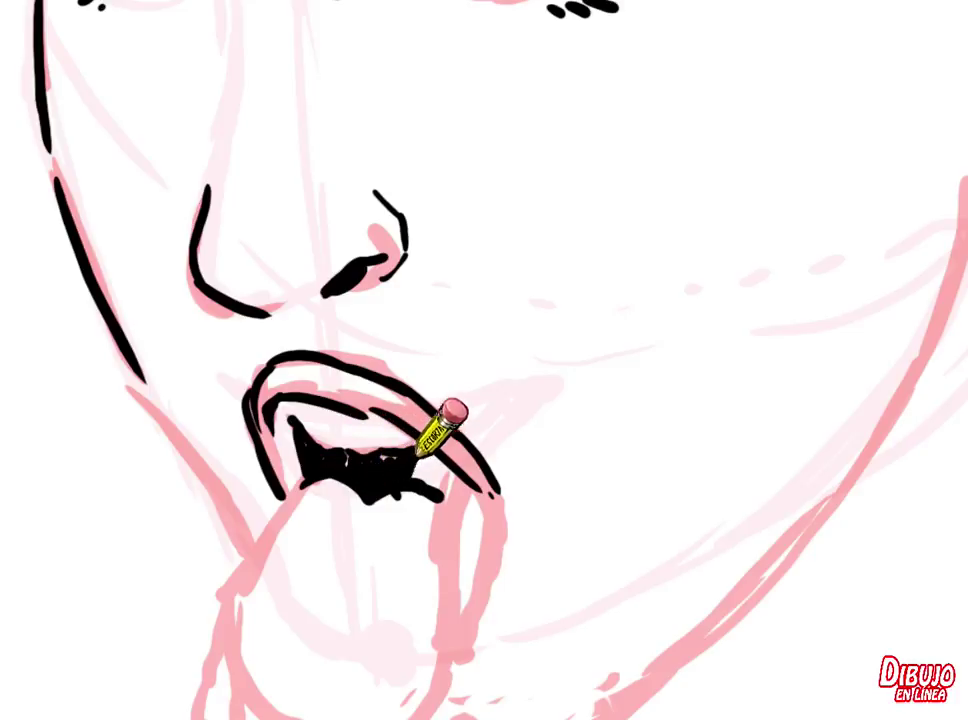
{"action": "mouse_move", "coordinate": [417, 455]}
{"action": "left_mouse_down"}
{"action": "mouse_move", "coordinate": [466, 512]}
{"action": "mouse_move", "coordinate": [471, 594]}
{"action": "left_mouse_up"}
{"action": "scroll", "coordinate": [471, 594], "scroll_direction": "down", "scroll_amount": 3}
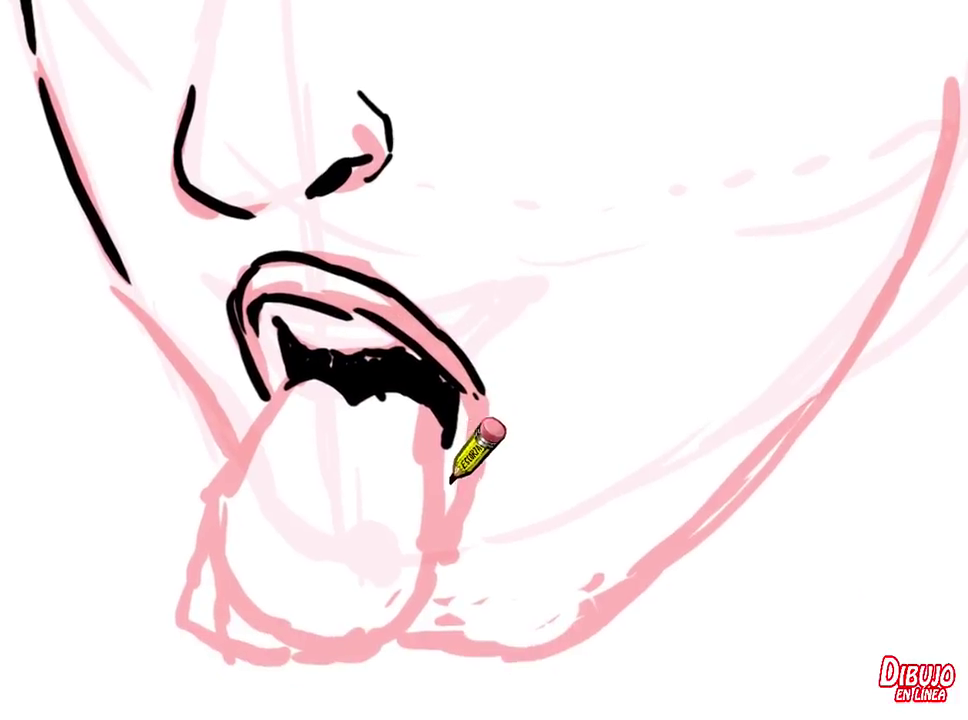
Step: Ink the tongue outline, the mouth's right edge, the shadow under the tongue and the left jaw
{"action": "mouse_move", "coordinate": [261, 451]}
{"action": "left_mouse_down"}
{"action": "mouse_move", "coordinate": [214, 531]}
{"action": "mouse_move", "coordinate": [253, 626]}
{"action": "mouse_move", "coordinate": [283, 644]}
{"action": "mouse_move", "coordinate": [419, 597]}
{"action": "mouse_move", "coordinate": [437, 645]}
{"action": "left_mouse_up"}
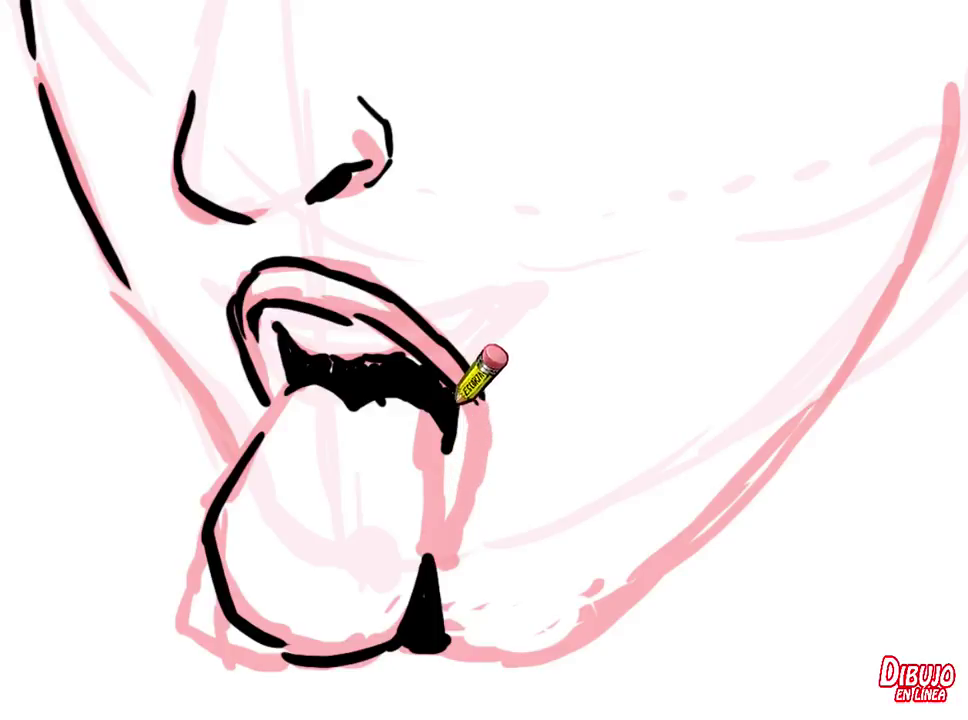
{"action": "left_click_drag", "start_coordinate": [472, 388], "coordinate": [486, 466]}
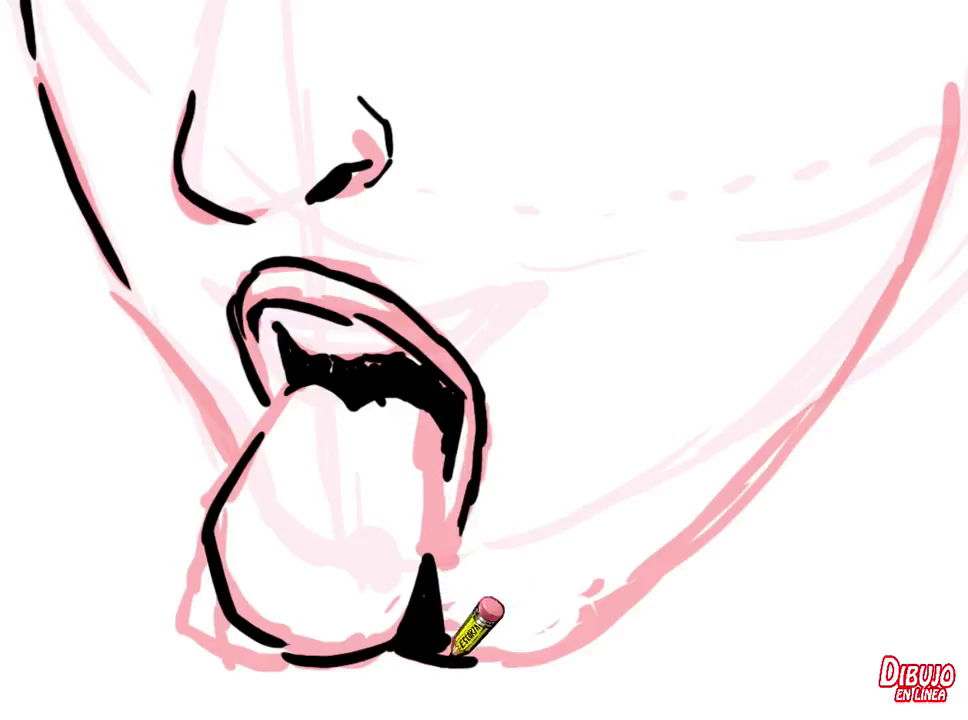
{"action": "left_click_drag", "start_coordinate": [455, 655], "coordinate": [522, 660]}
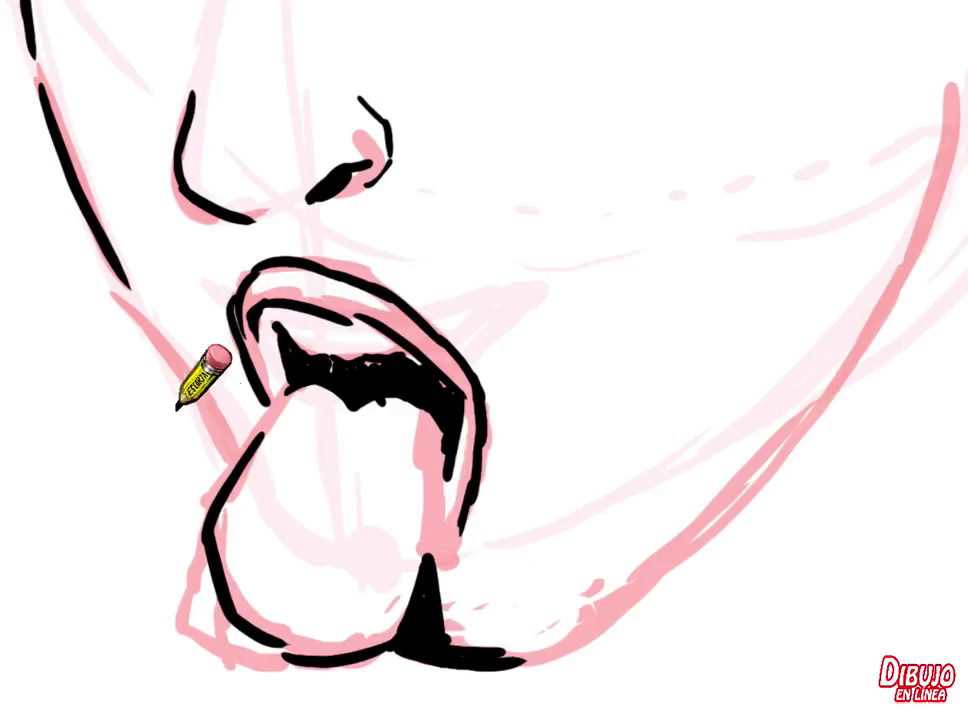
{"action": "mouse_move", "coordinate": [150, 300]}
{"action": "left_mouse_down"}
{"action": "mouse_move", "coordinate": [190, 395]}
{"action": "mouse_move", "coordinate": [235, 465]}
{"action": "left_mouse_up"}
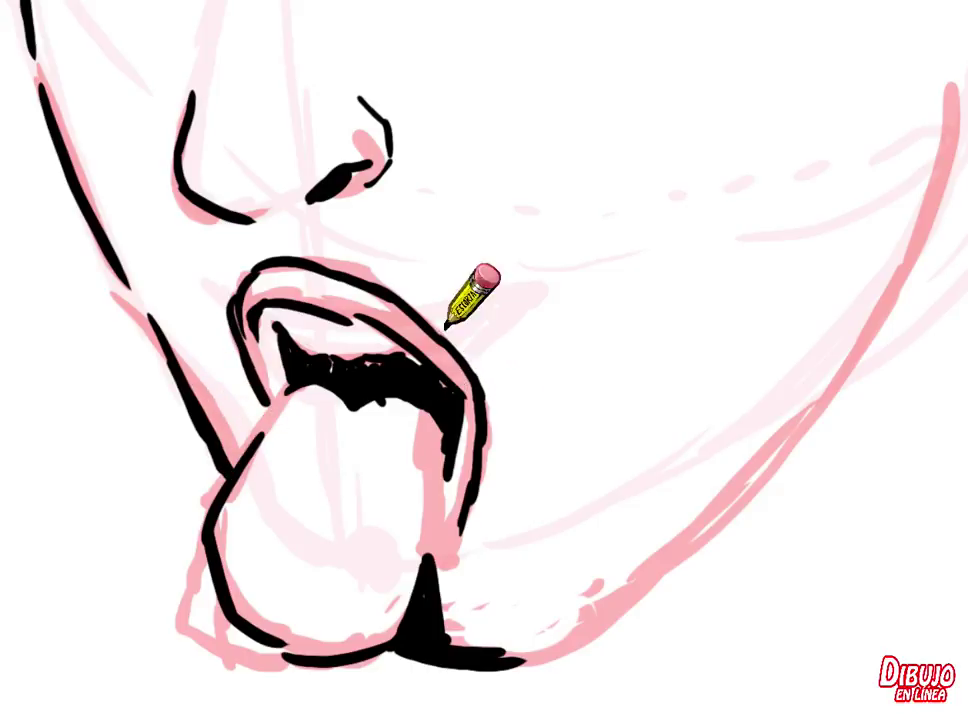
{"action": "scroll", "coordinate": [445, 327], "scroll_direction": "up", "scroll_amount": 5}
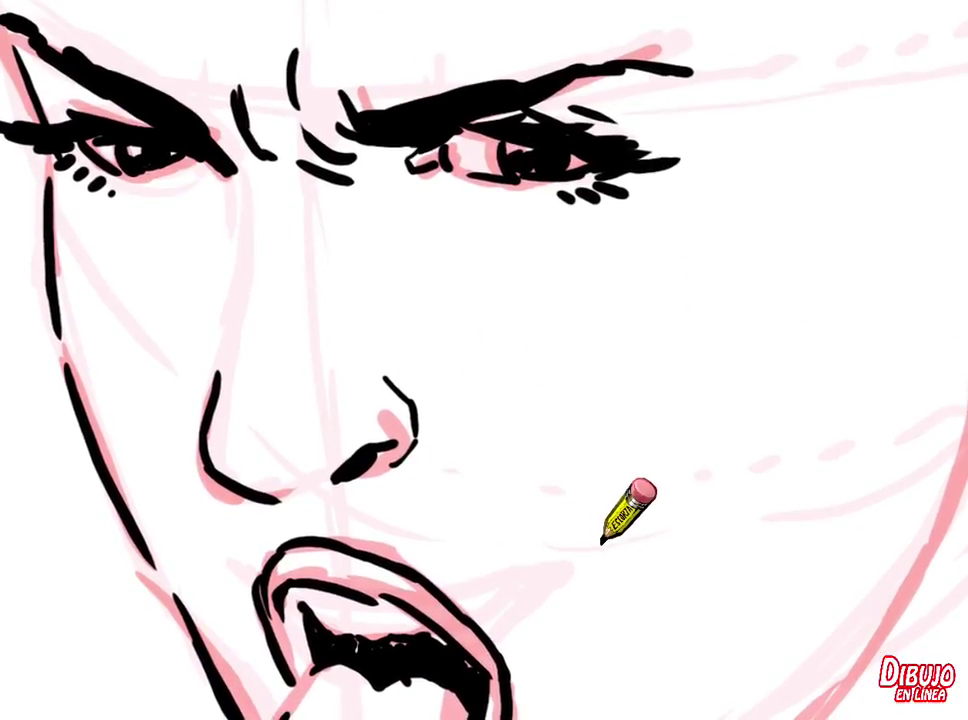
Step: Ink the right jawline, the top of the ear and the head outline over the crown
{"action": "scroll", "coordinate": [614, 561], "scroll_direction": "down", "scroll_amount": 5}
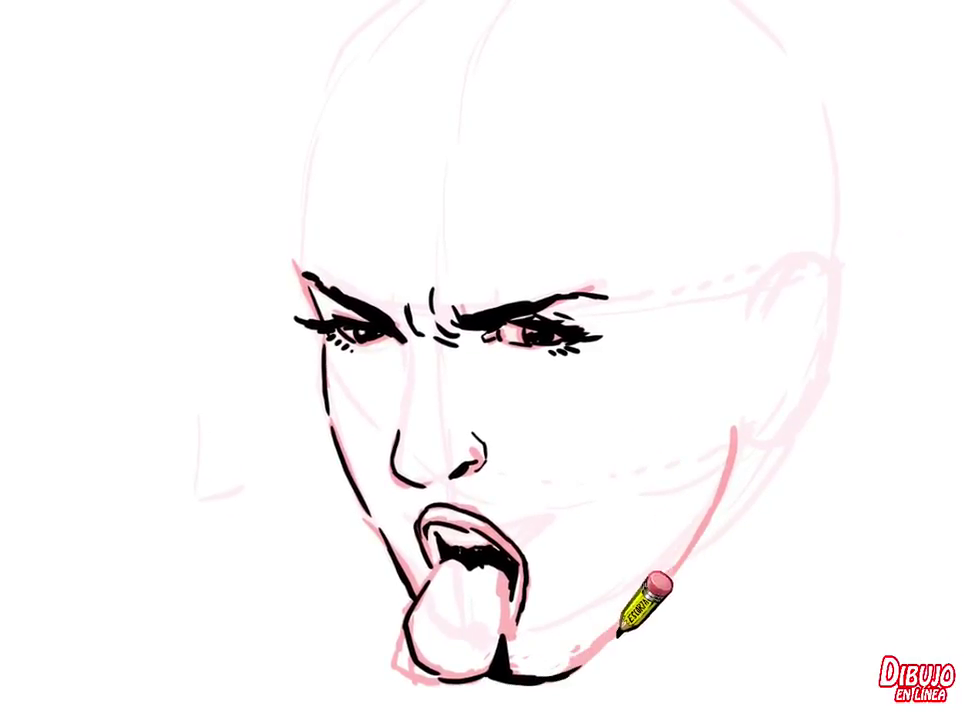
{"action": "mouse_move", "coordinate": [630, 622]}
{"action": "left_mouse_down"}
{"action": "mouse_move", "coordinate": [738, 432]}
{"action": "mouse_move", "coordinate": [714, 439]}
{"action": "left_mouse_up"}
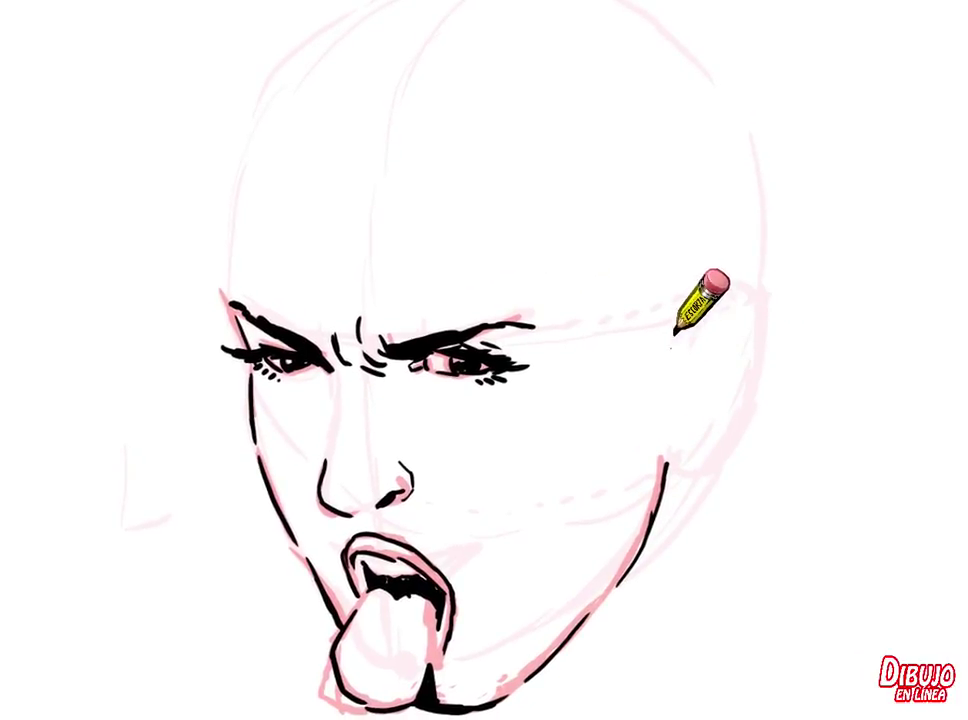
{"action": "mouse_move", "coordinate": [671, 347]}
{"action": "left_mouse_down"}
{"action": "mouse_move", "coordinate": [733, 296]}
{"action": "mouse_move", "coordinate": [752, 367]}
{"action": "mouse_move", "coordinate": [738, 410]}
{"action": "left_mouse_up"}
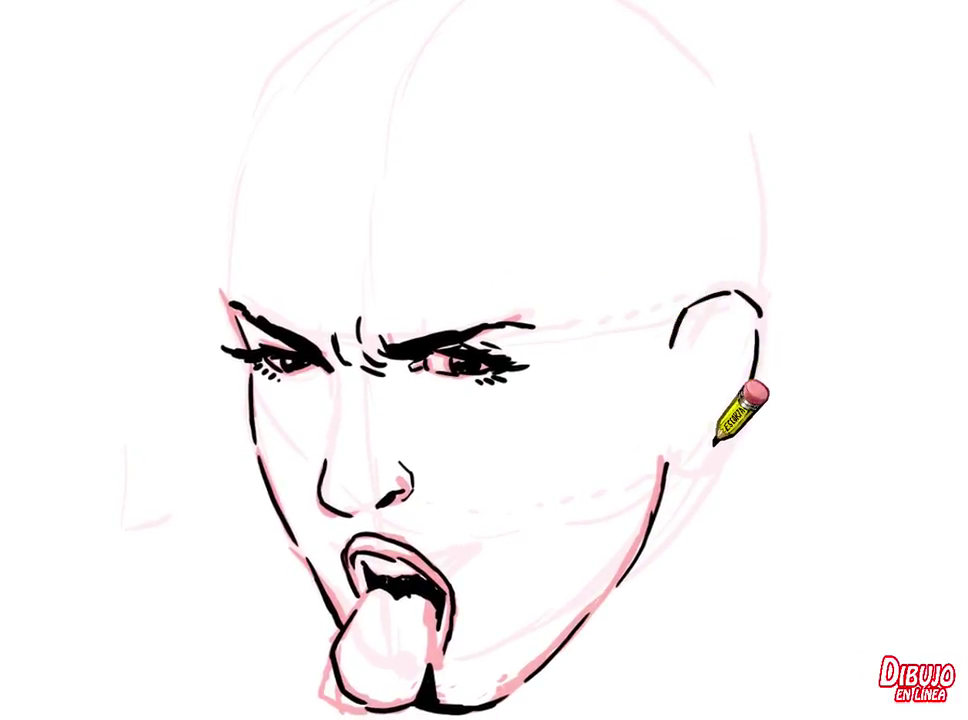
{"action": "left_click_drag", "start_coordinate": [551, 363], "coordinate": [532, 410]}
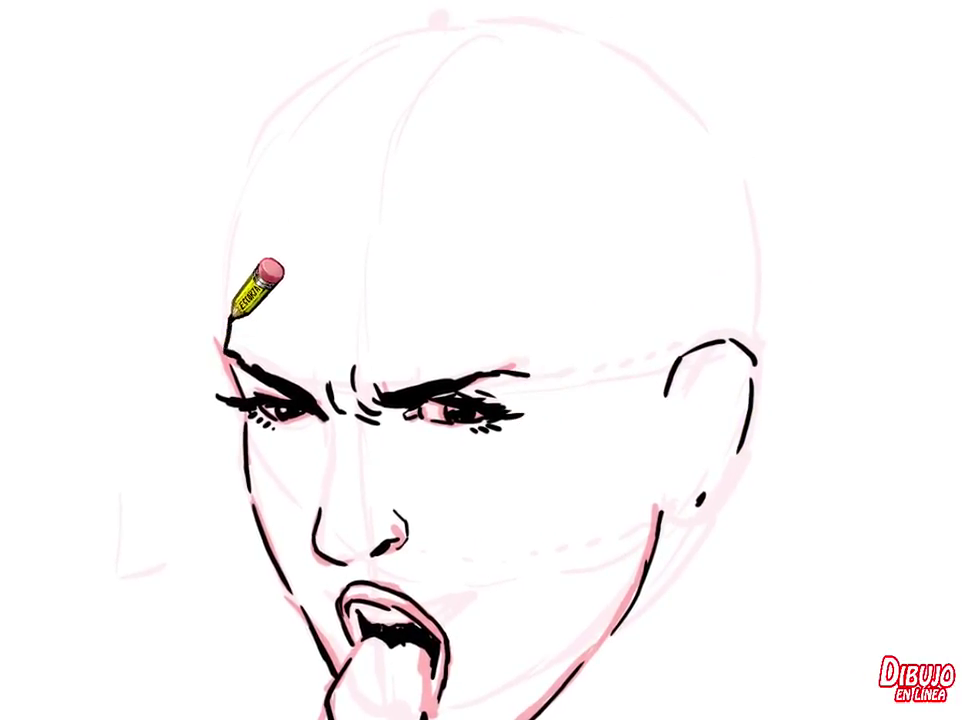
{"action": "mouse_move", "coordinate": [233, 290]}
{"action": "left_mouse_down"}
{"action": "mouse_move", "coordinate": [223, 253]}
{"action": "mouse_move", "coordinate": [302, 91]}
{"action": "mouse_move", "coordinate": [335, 68]}
{"action": "left_mouse_up"}
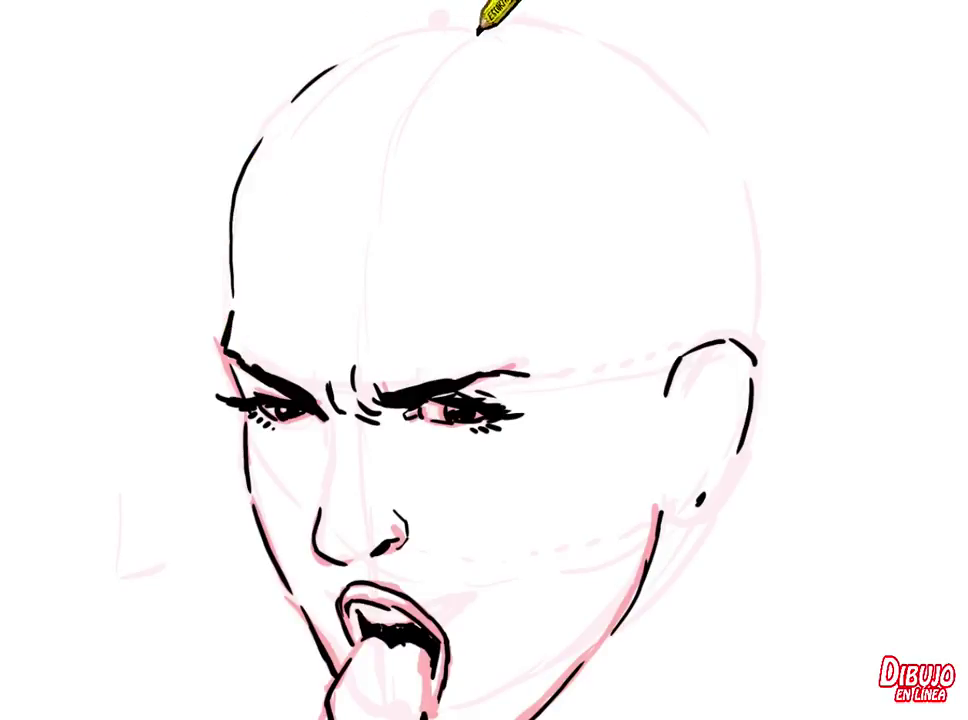
{"action": "left_click_drag", "start_coordinate": [475, 32], "coordinate": [545, 33]}
Step: Ink the right side of the head down to the ear
{"action": "left_click_drag", "start_coordinate": [676, 98], "coordinate": [701, 121]}
{"action": "left_click_drag", "start_coordinate": [754, 223], "coordinate": [751, 314]}
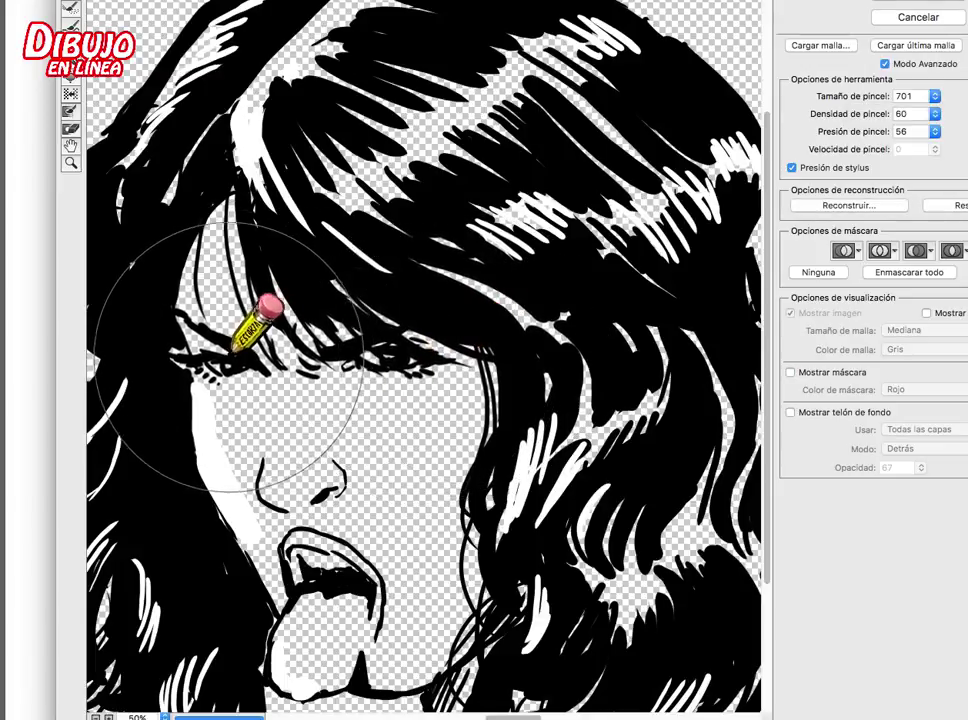
Step: Reduce the Liquify brush to 296 and nudge the bang strands over the eyes
{"action": "left_click_drag", "start_coordinate": [934, 96], "coordinate": [900, 112]}
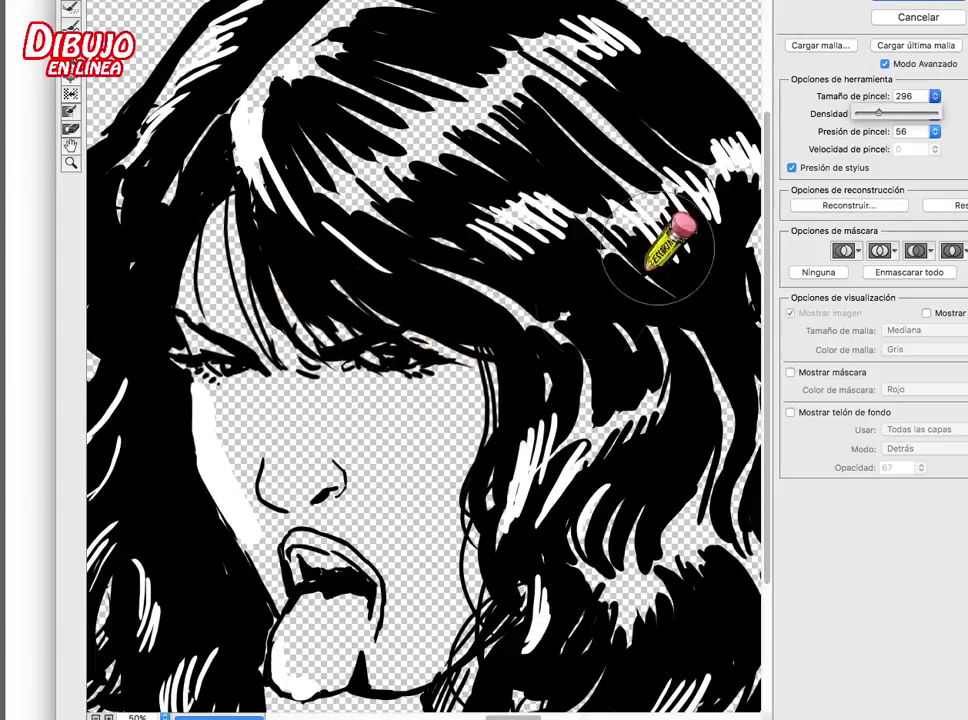
{"action": "left_click_drag", "start_coordinate": [398, 328], "coordinate": [447, 346]}
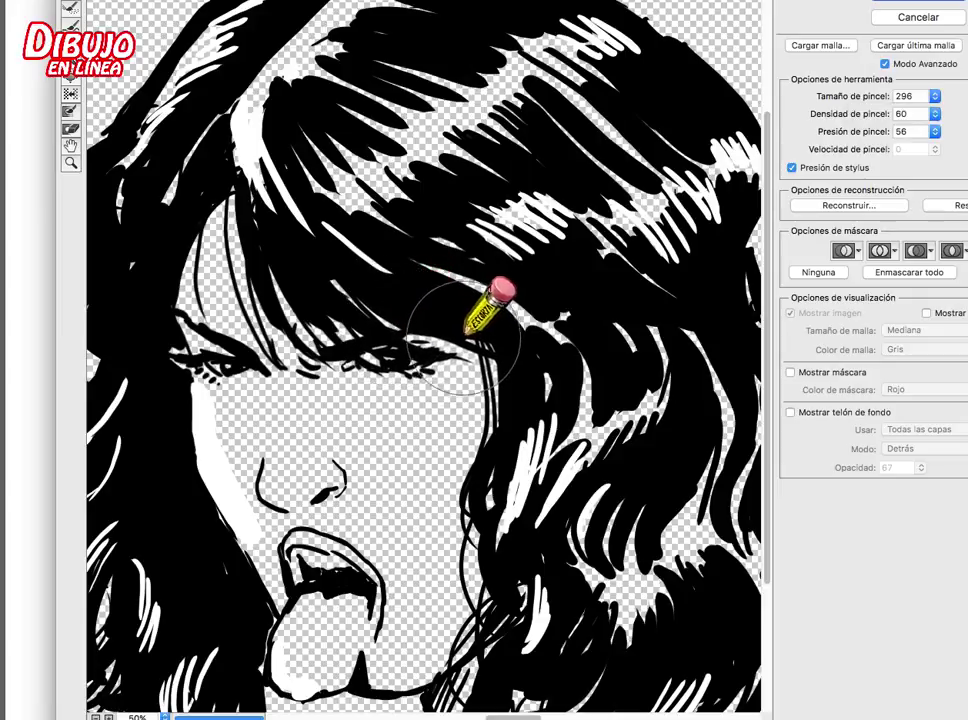